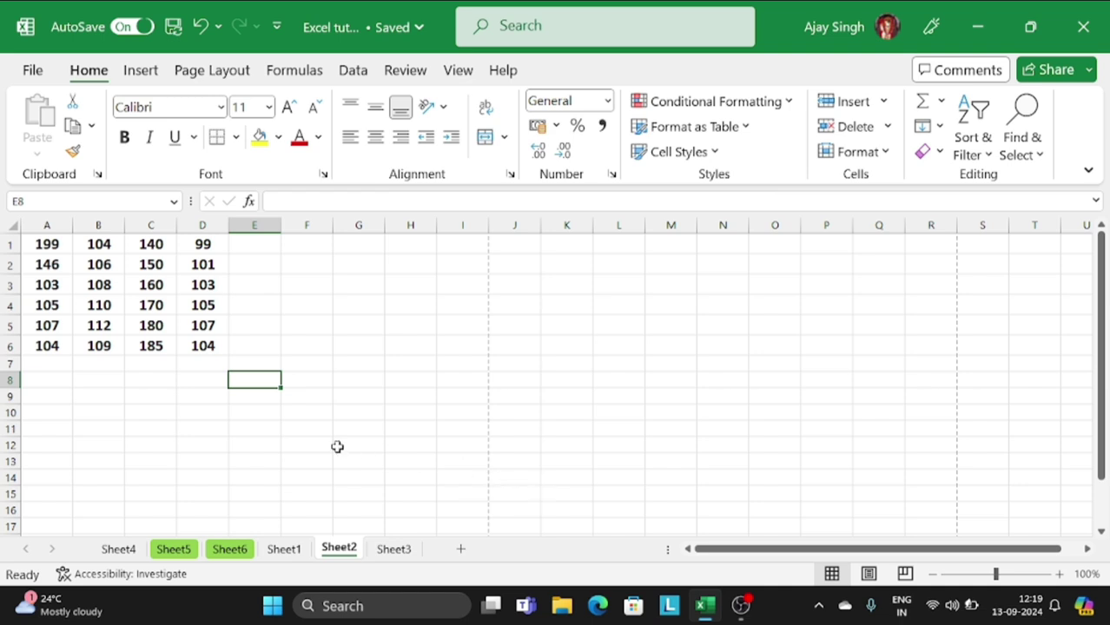
Step: Open Sheet2's print preview, review the margin presets, and lower the top margin guide to a margin of about 3.84 cm
left_click(33, 70)
left_click(68, 366)
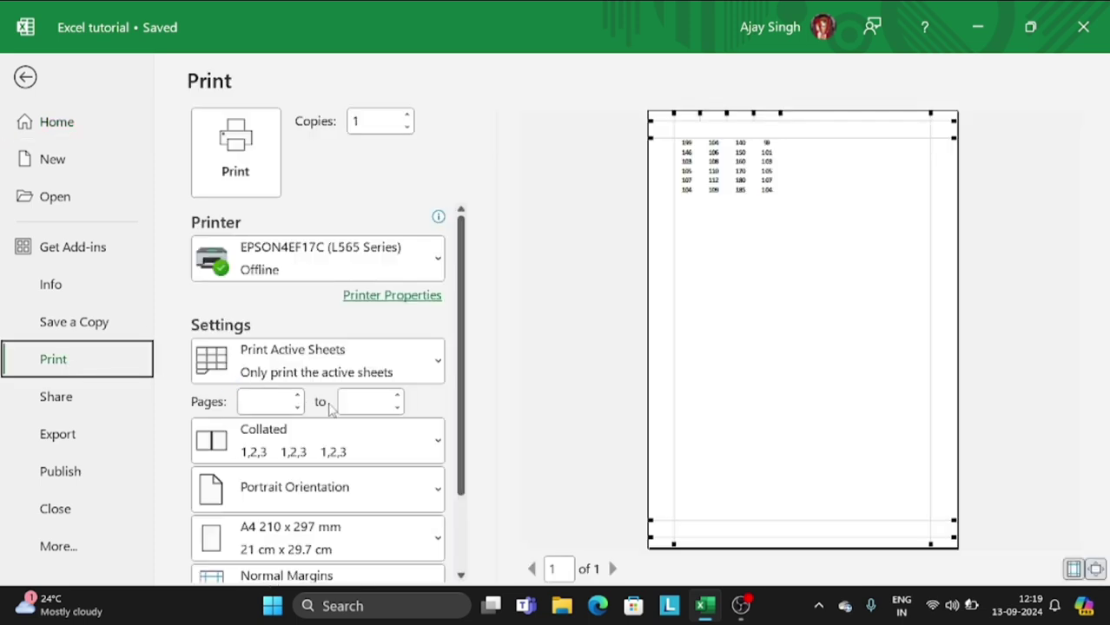
scroll(463, 453, "down", 2)
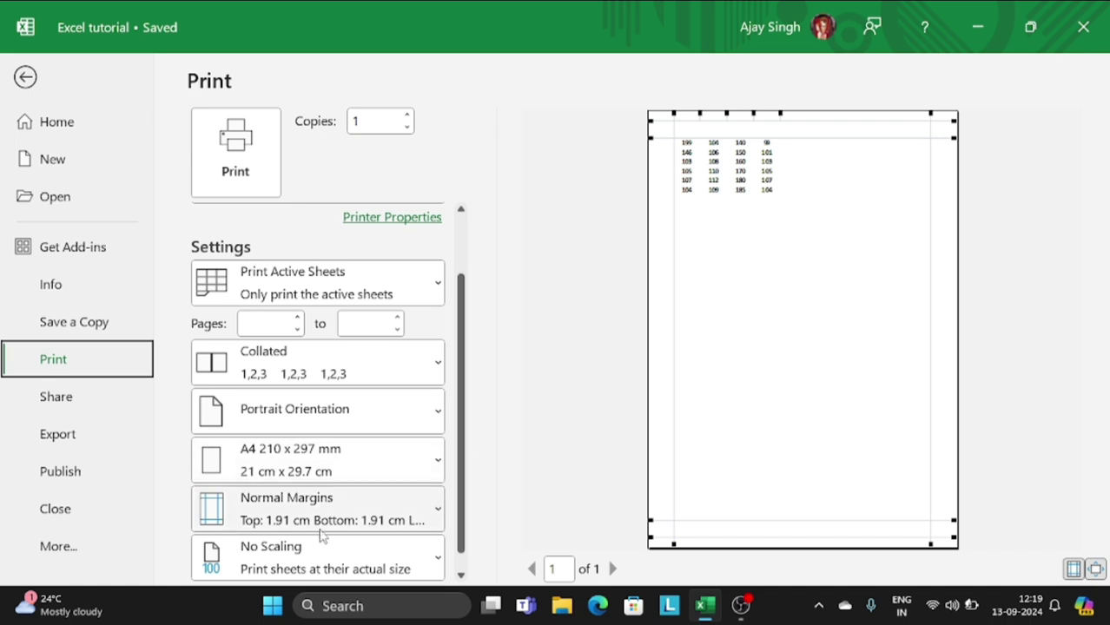
left_click(416, 514)
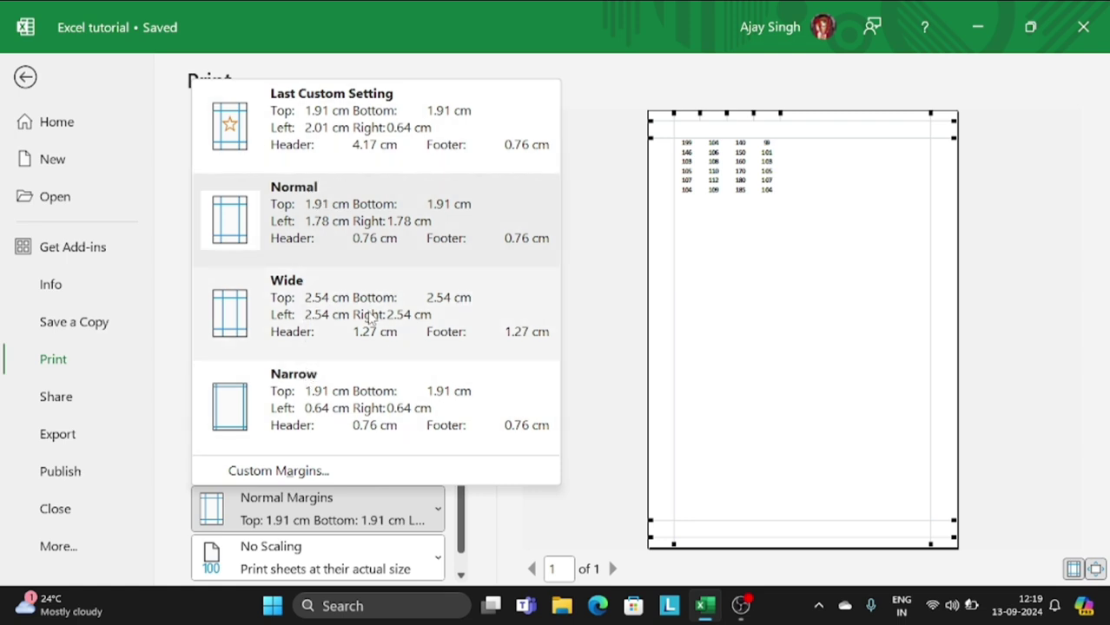
left_click(600, 517)
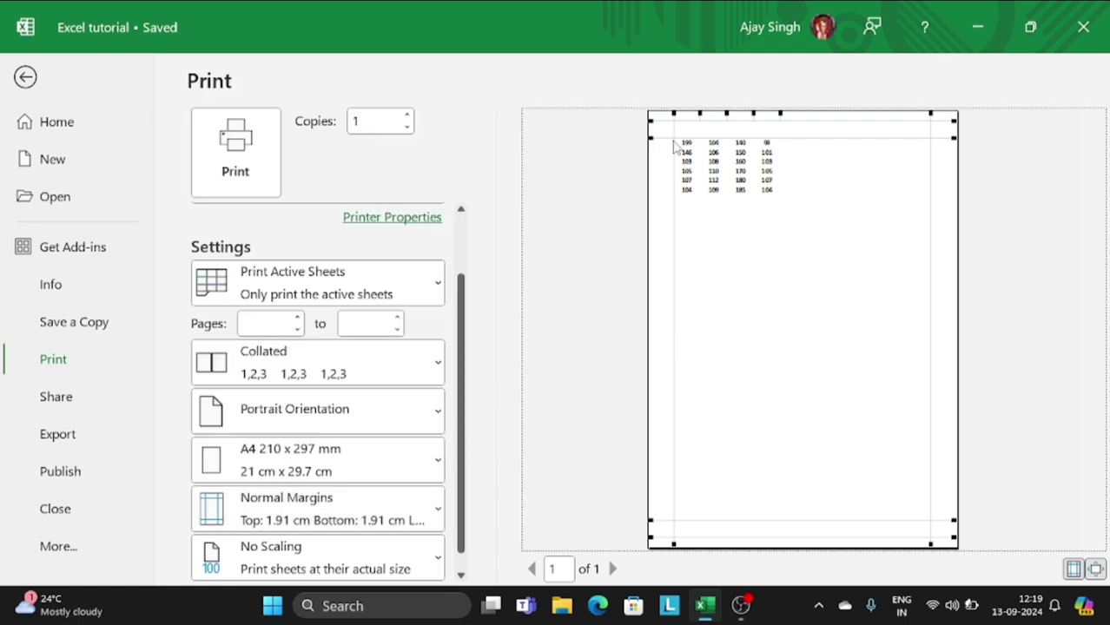
left_click_drag(673, 139, 674, 165)
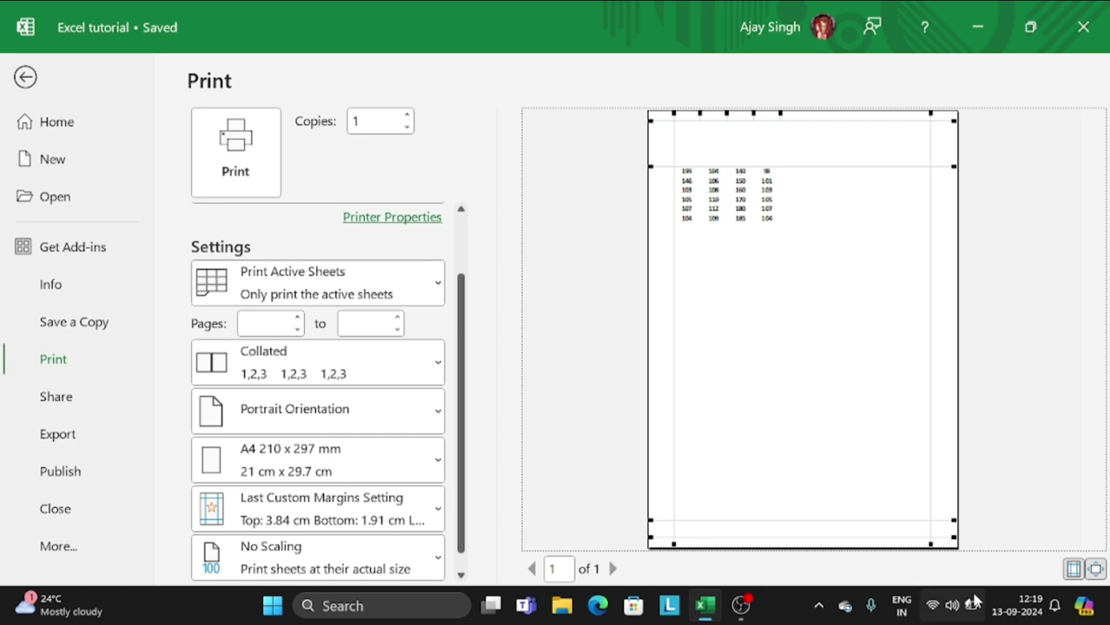
Step: Toggle the margin guides and the page zoom in the print preview, finishing on the full page with the guides shown
left_click(1074, 570)
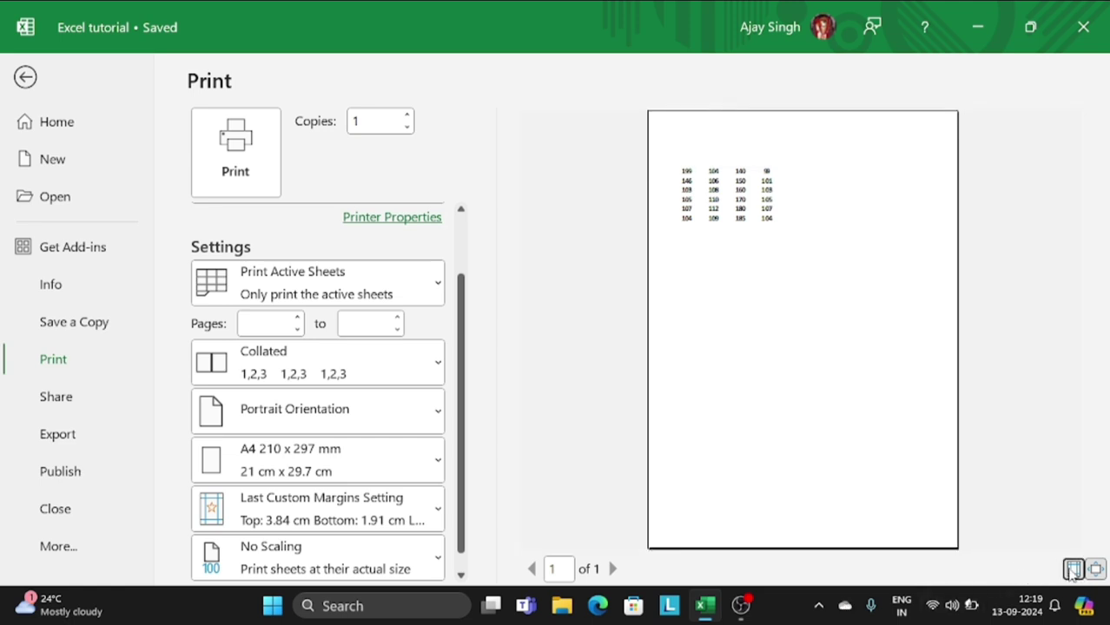
left_click(1073, 570)
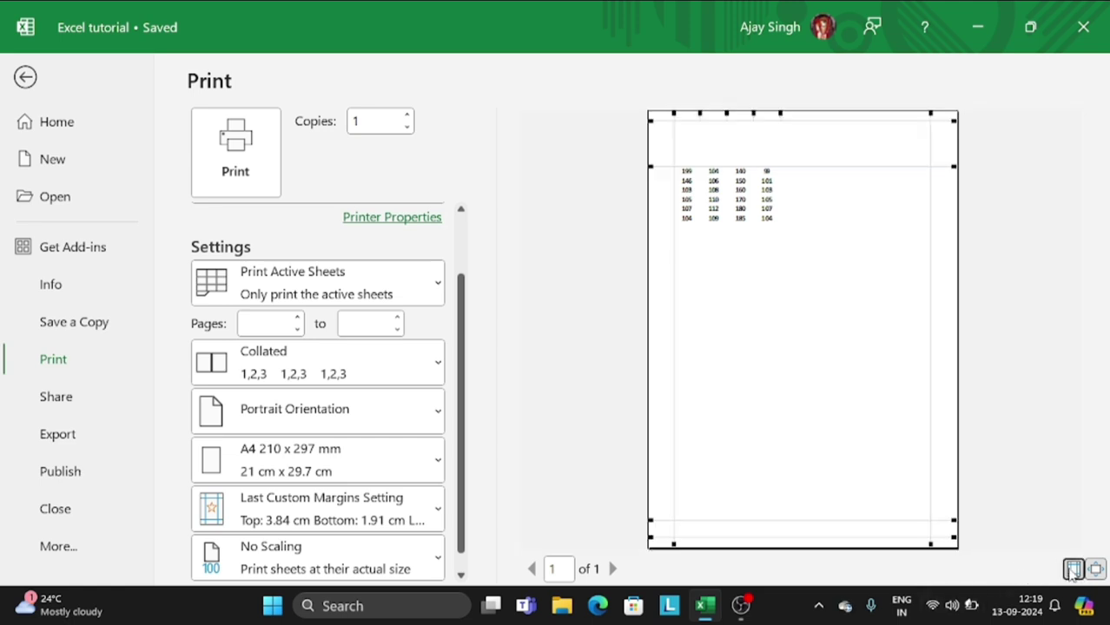
left_click(1074, 571)
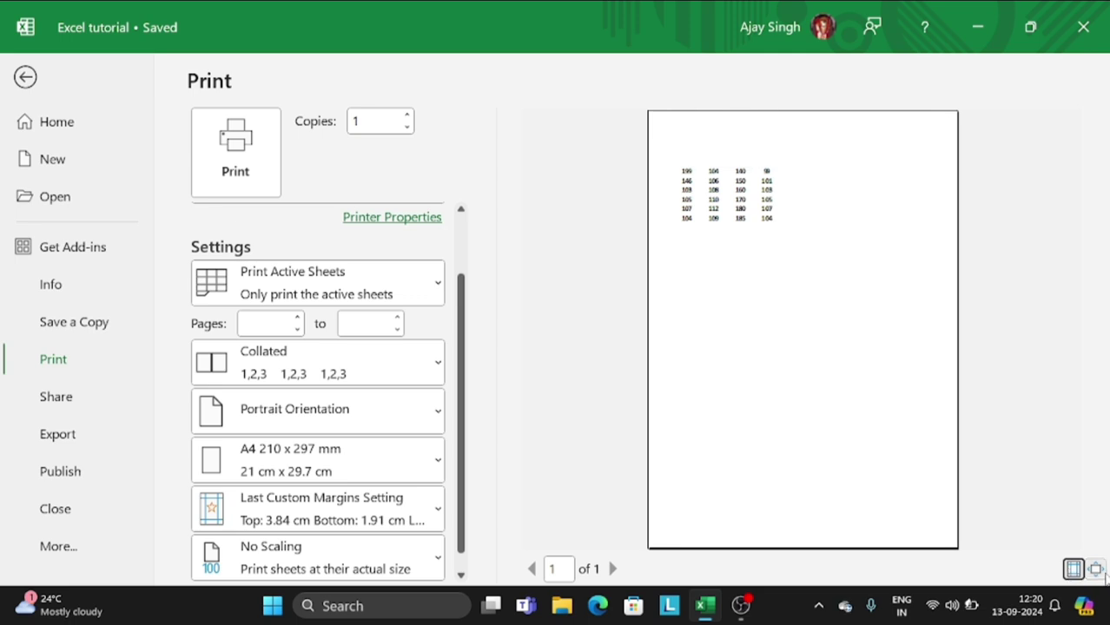
left_click(1098, 571)
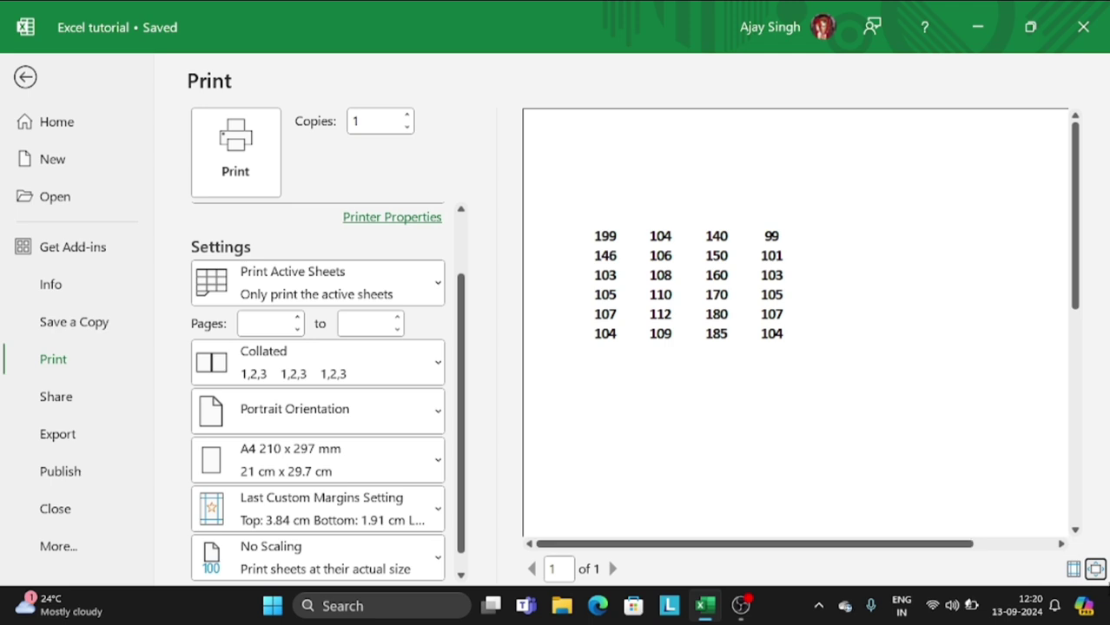
left_click(1094, 571)
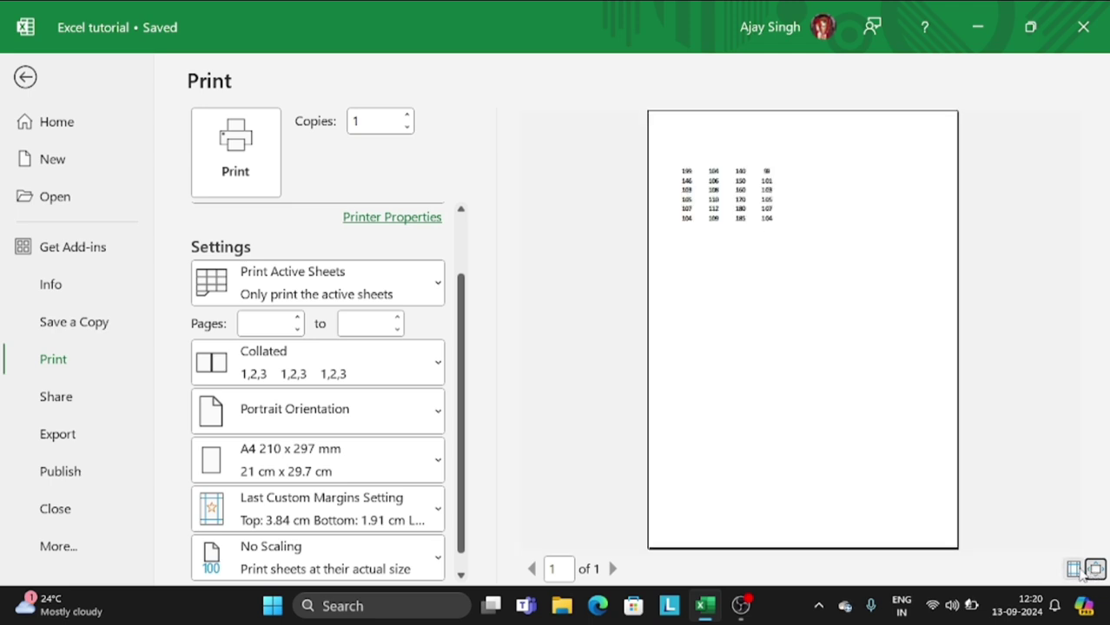
left_click(1075, 570)
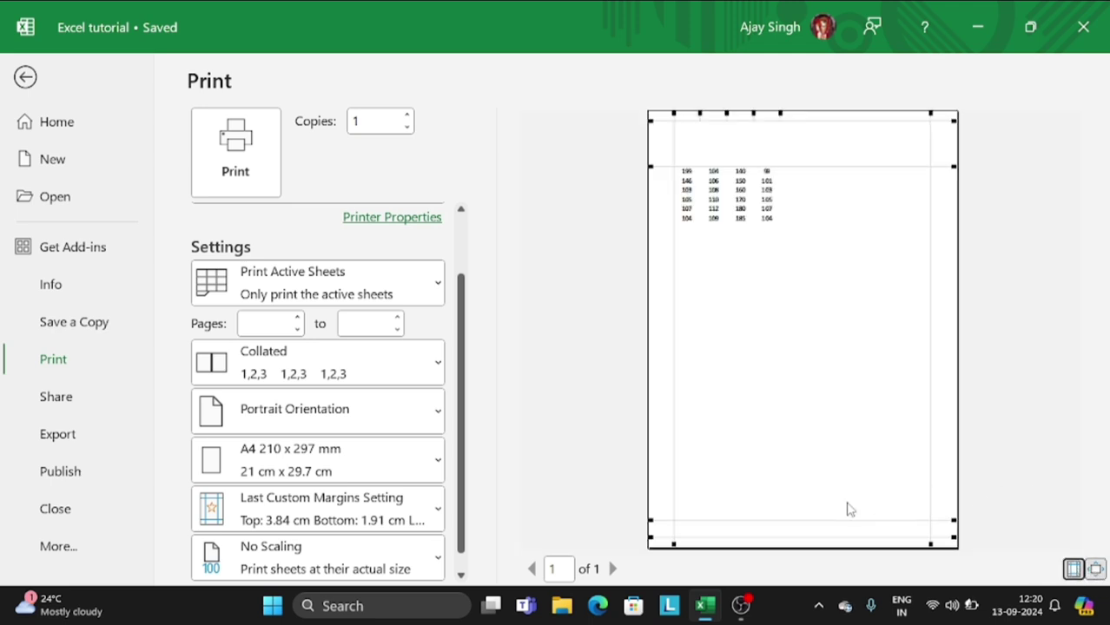
Step: Restore the Normal margin preset for Sheet2 and open the margin settings in Page Setup
left_click(374, 507)
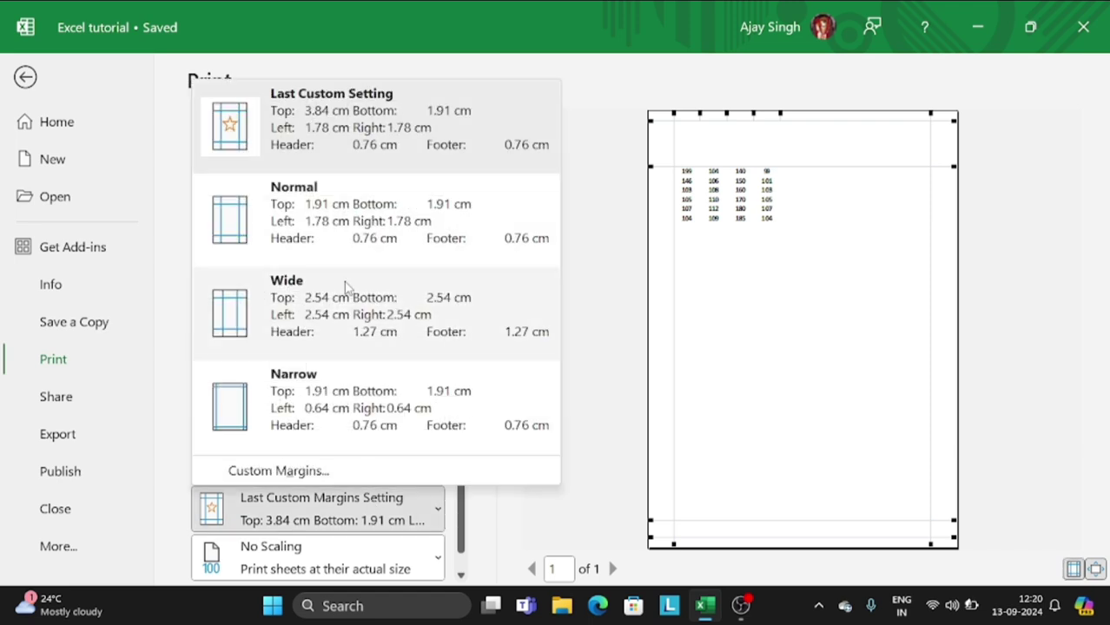
left_click(347, 241)
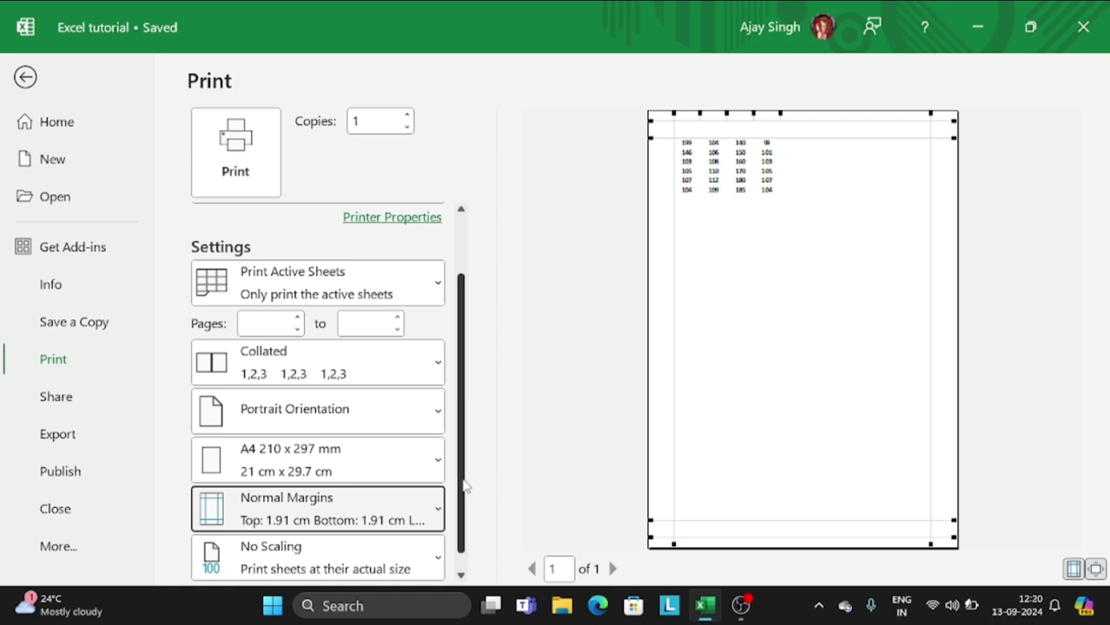
scroll(465, 486, "down", 1)
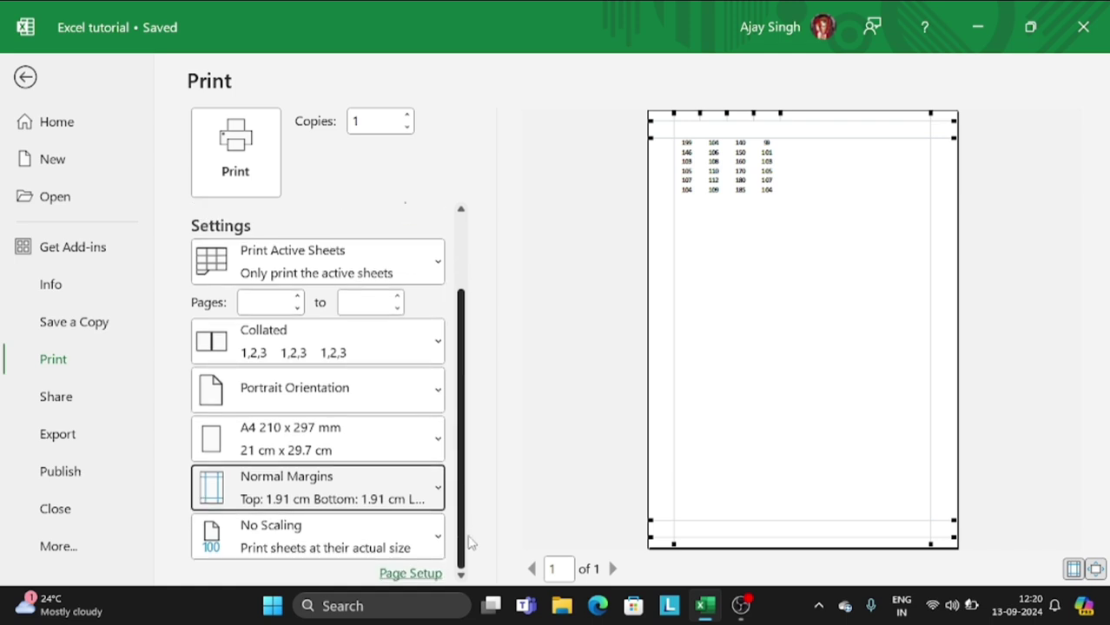
left_click(417, 574)
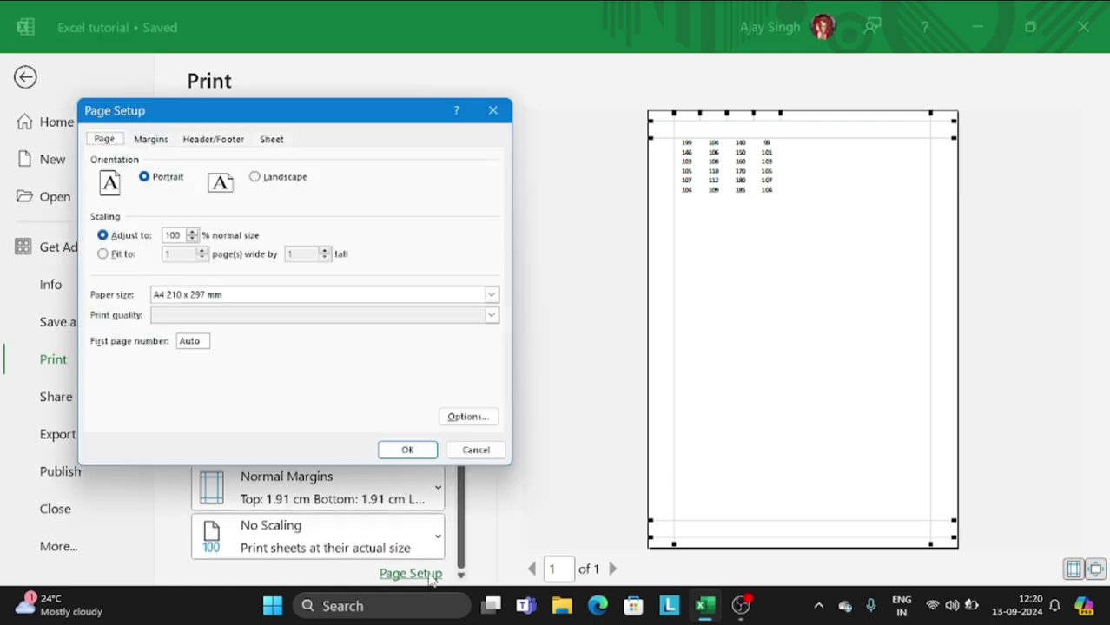
left_click(147, 140)
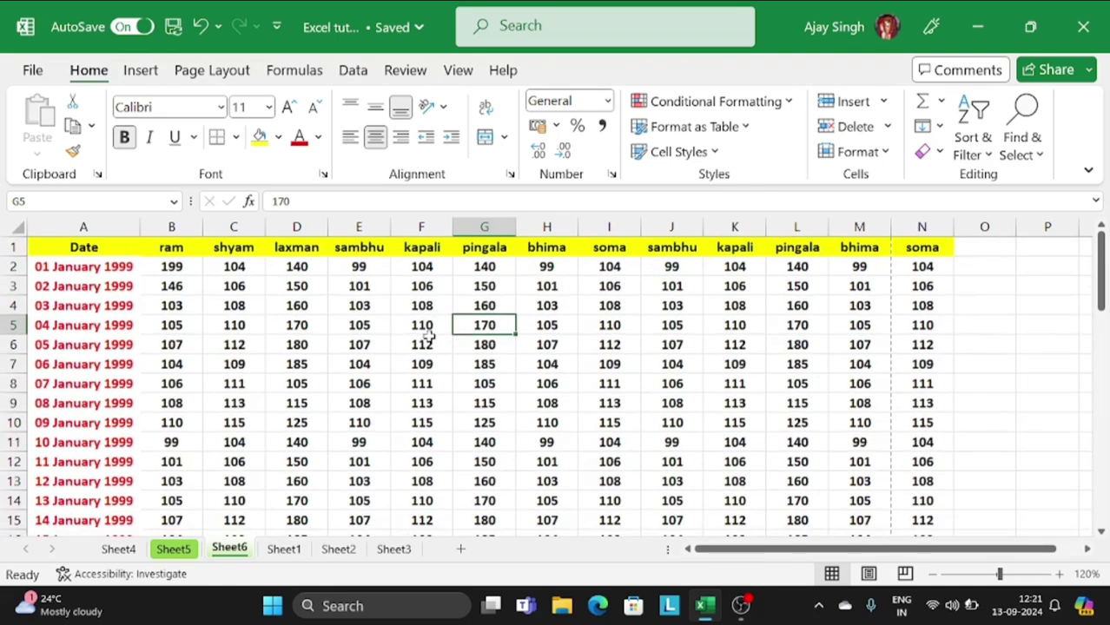
Step: Open Sheet6's print preview and reduce the right margin just enough to fit the last column, N, on the first page
left_click(35, 71)
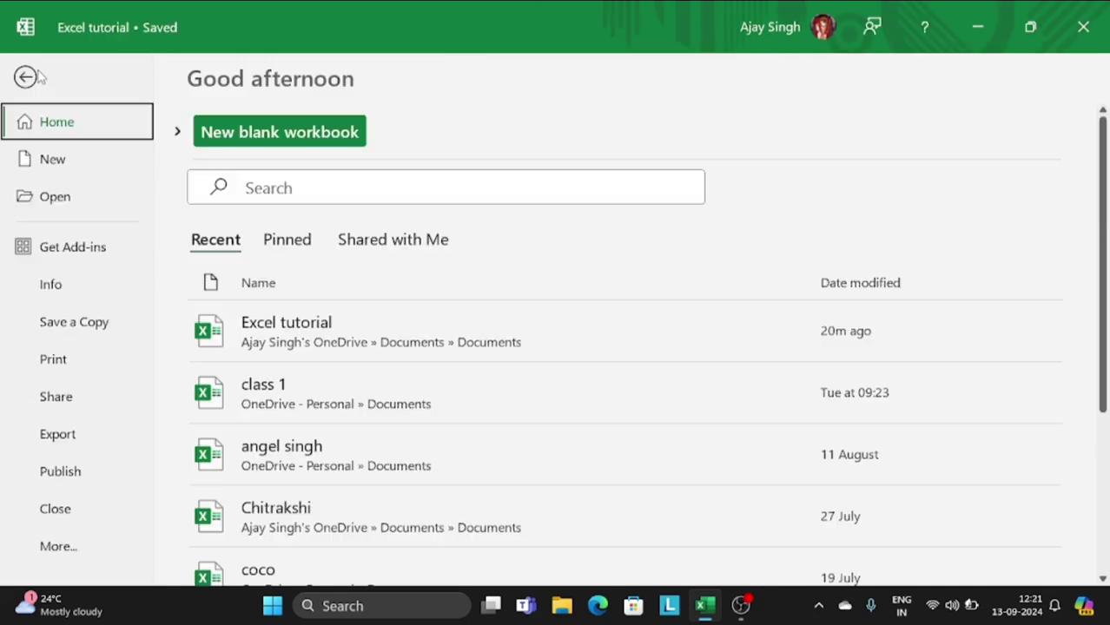
left_click(69, 363)
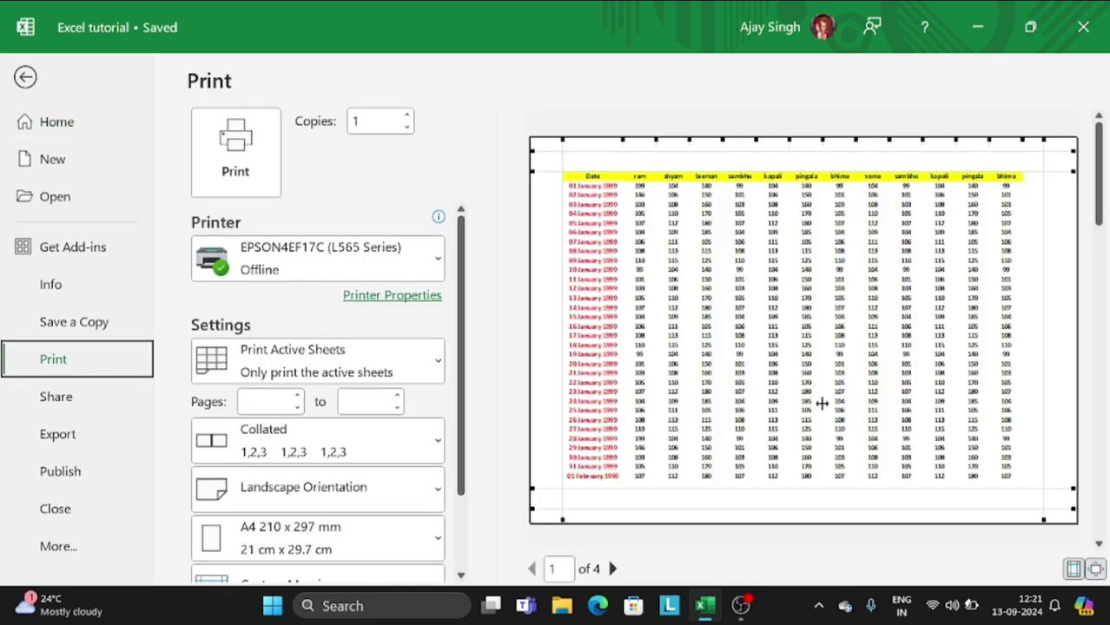
left_click(1044, 144)
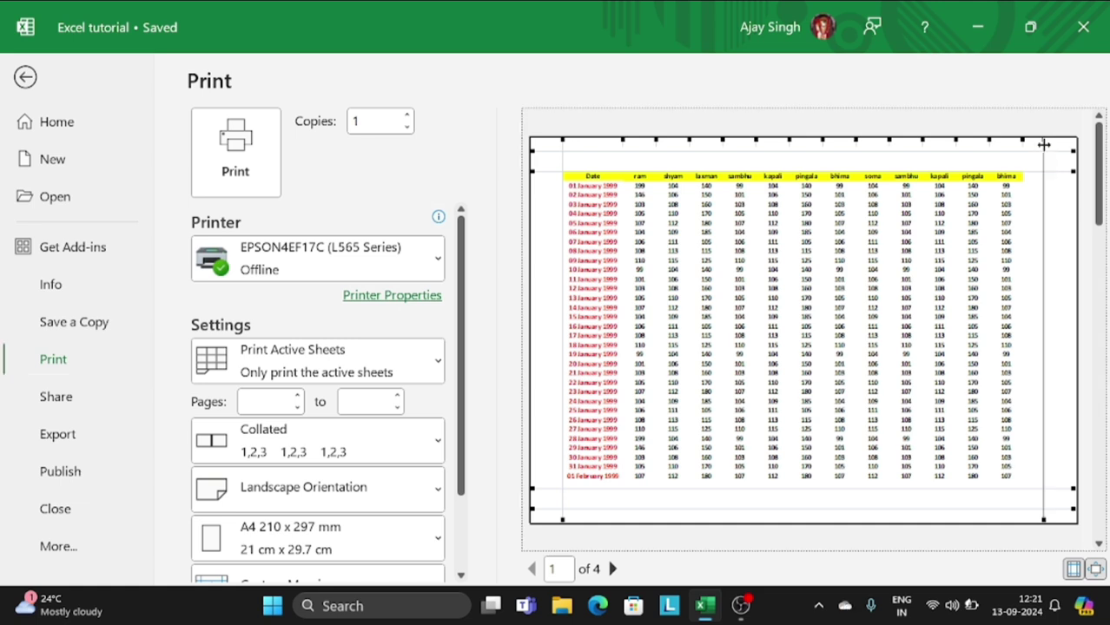
left_click_drag(1044, 145, 1056, 146)
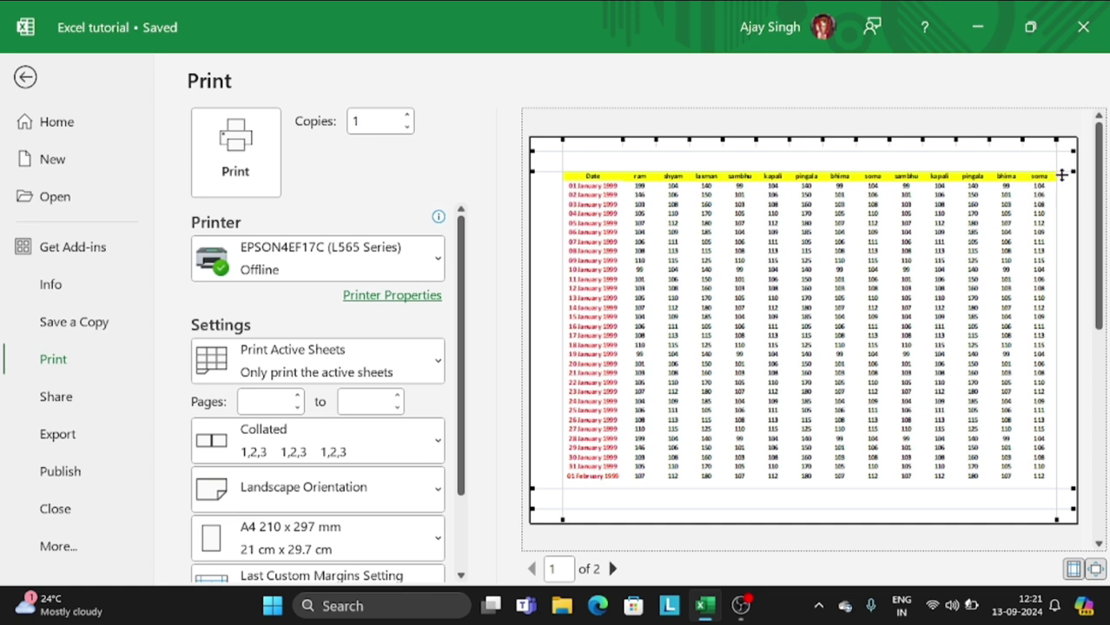
Step: Try a wider right margin ending after column K, then pull the right, header and left margin guides out near the page edges
left_click_drag(1060, 149, 1003, 153)
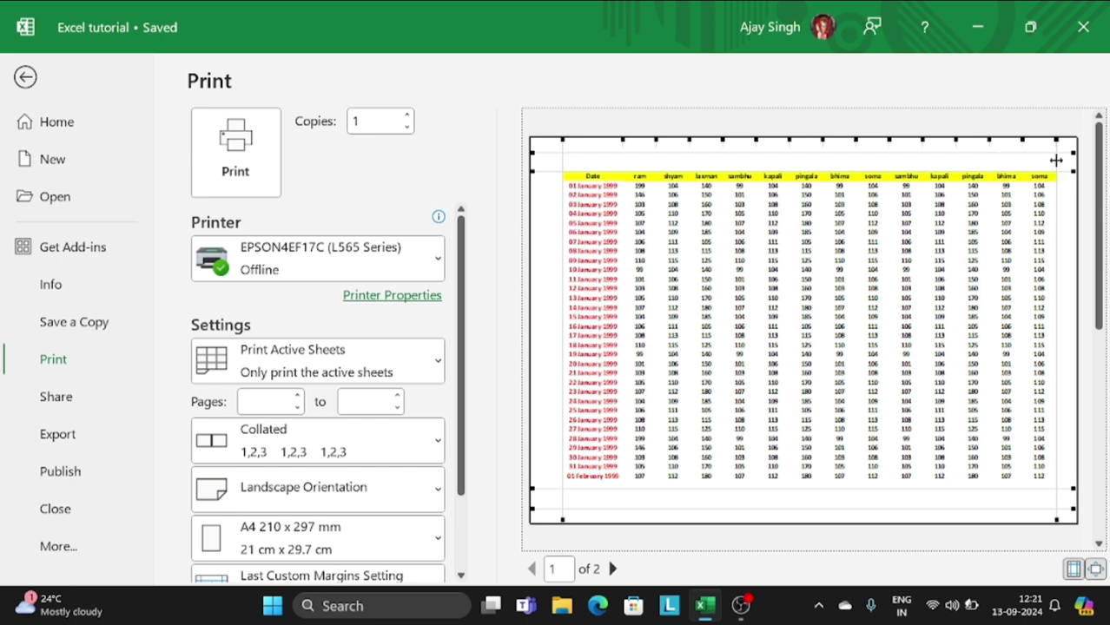
left_click_drag(1055, 159, 974, 172)
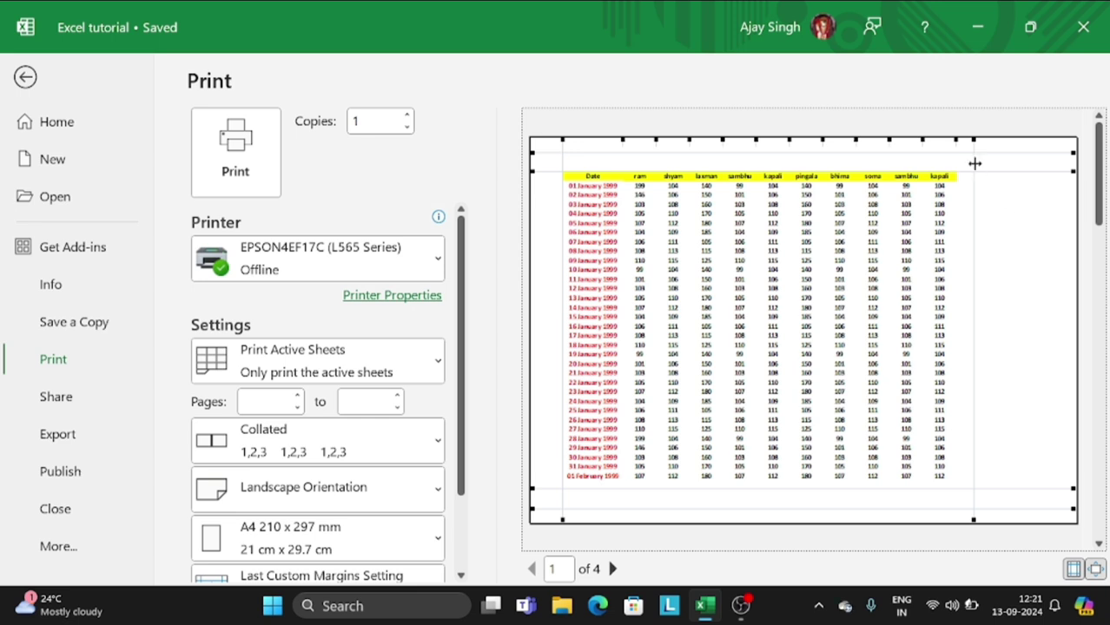
left_click_drag(975, 163, 1059, 166)
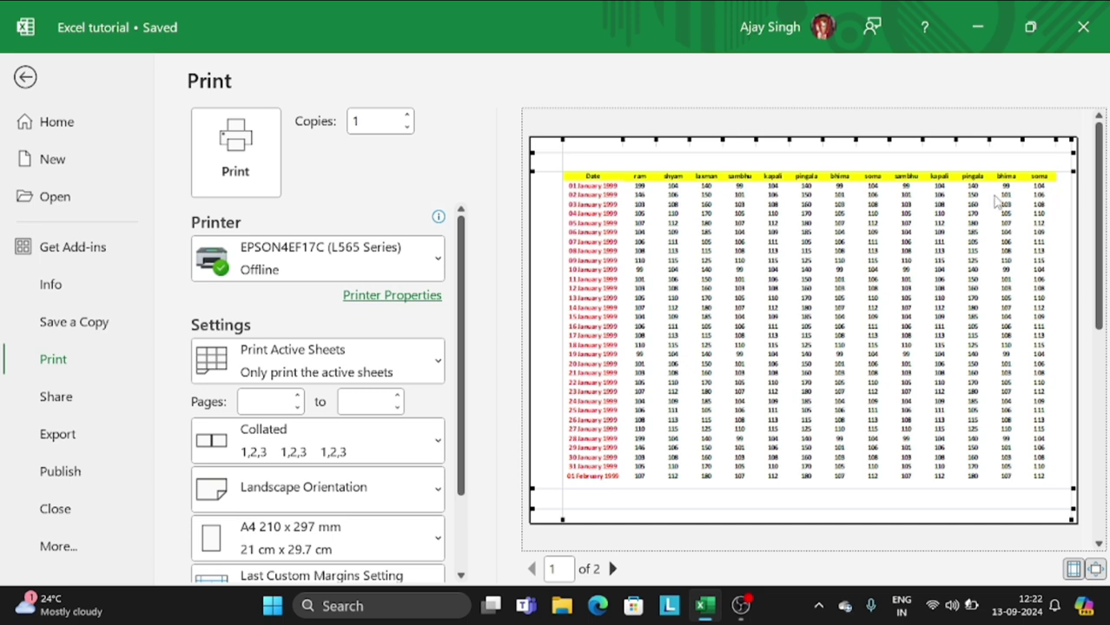
left_click_drag(559, 151, 523, 153)
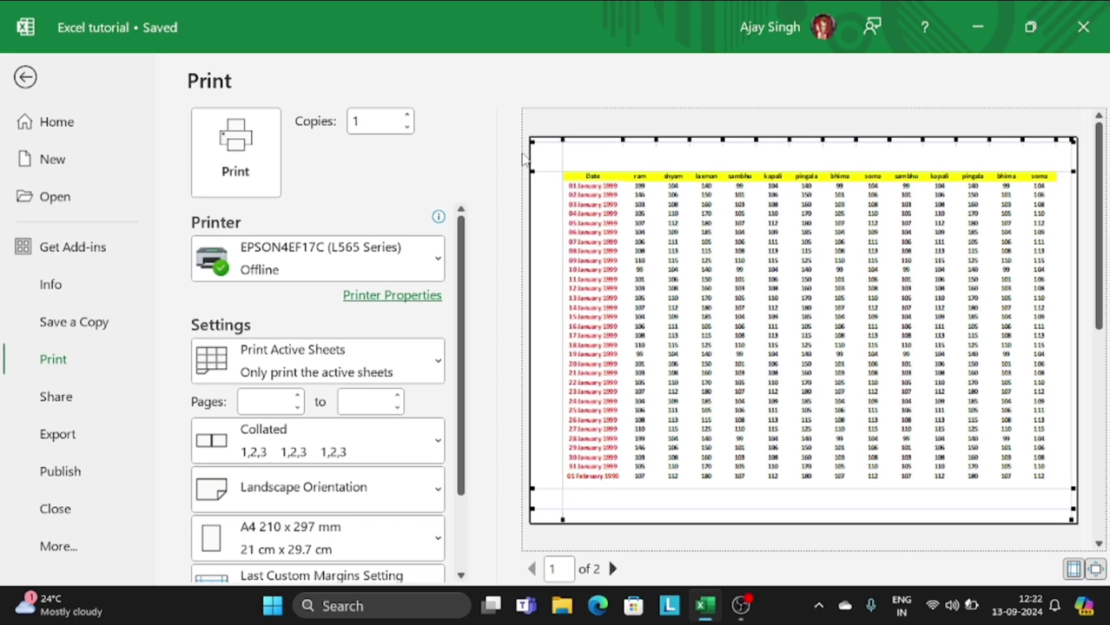
left_click_drag(564, 200, 535, 207)
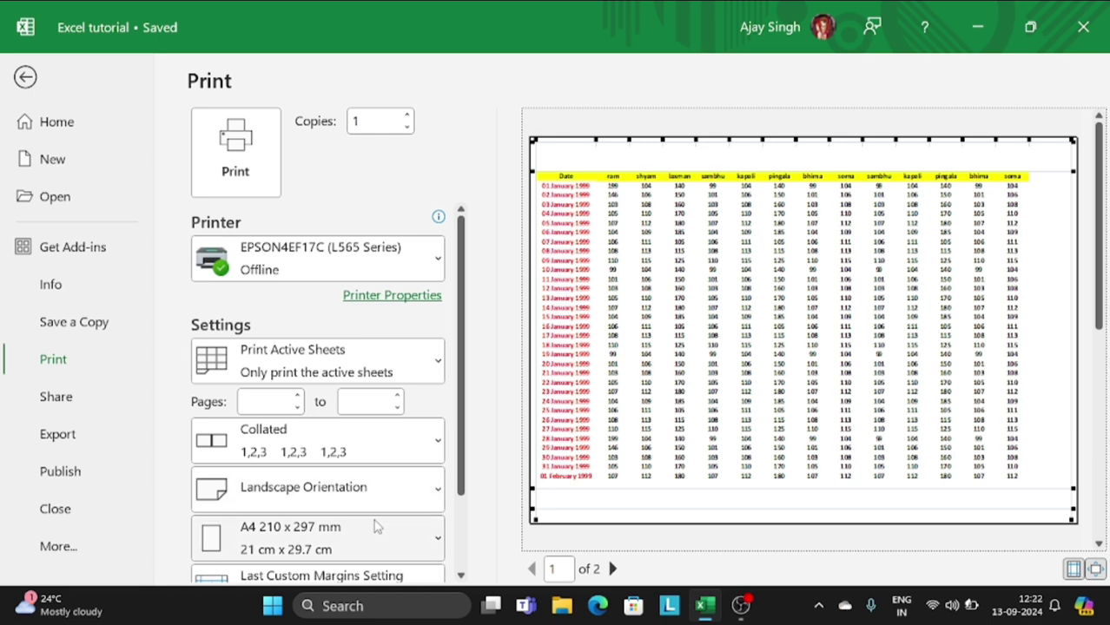
Step: Restore the Normal margin preset for Sheet6 and return to the worksheet
scroll(376, 526, "down", 2)
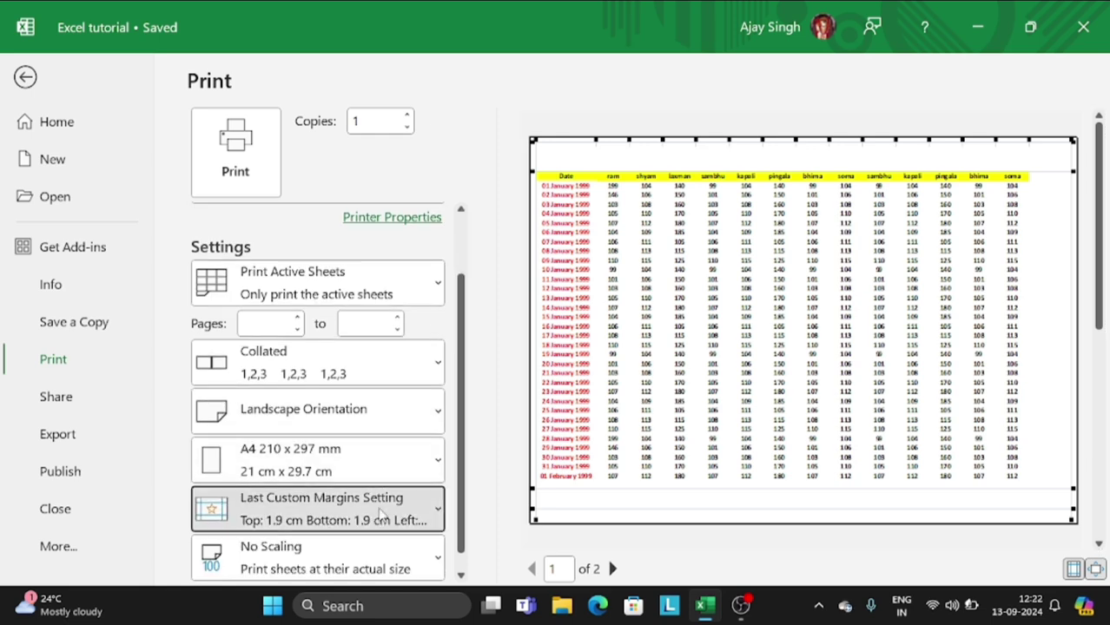
left_click(379, 515)
left_click(345, 213)
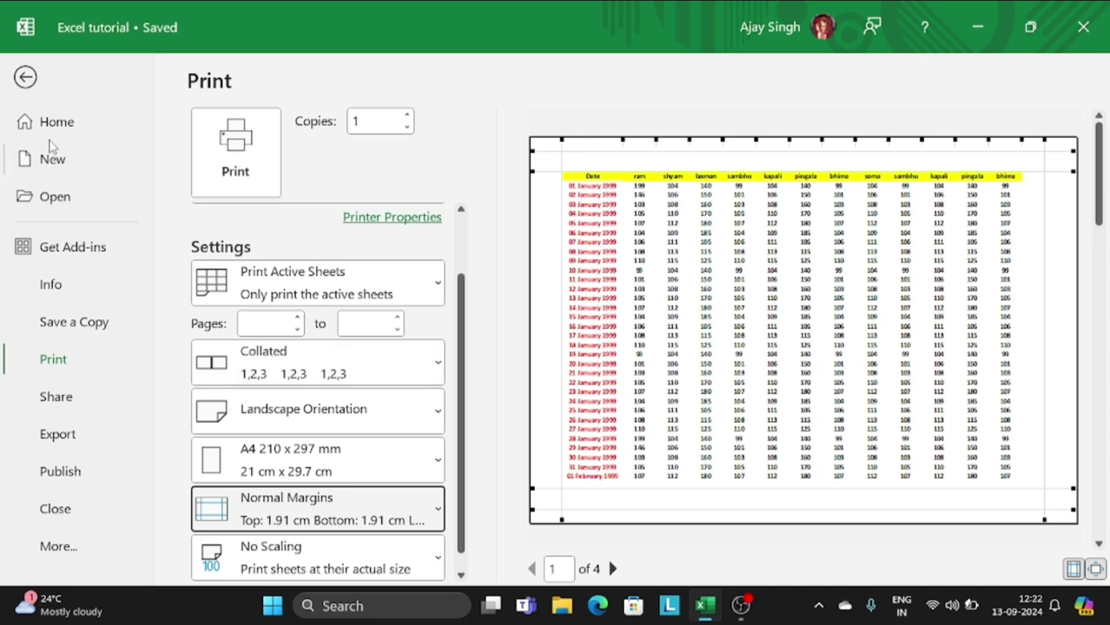
left_click(25, 78)
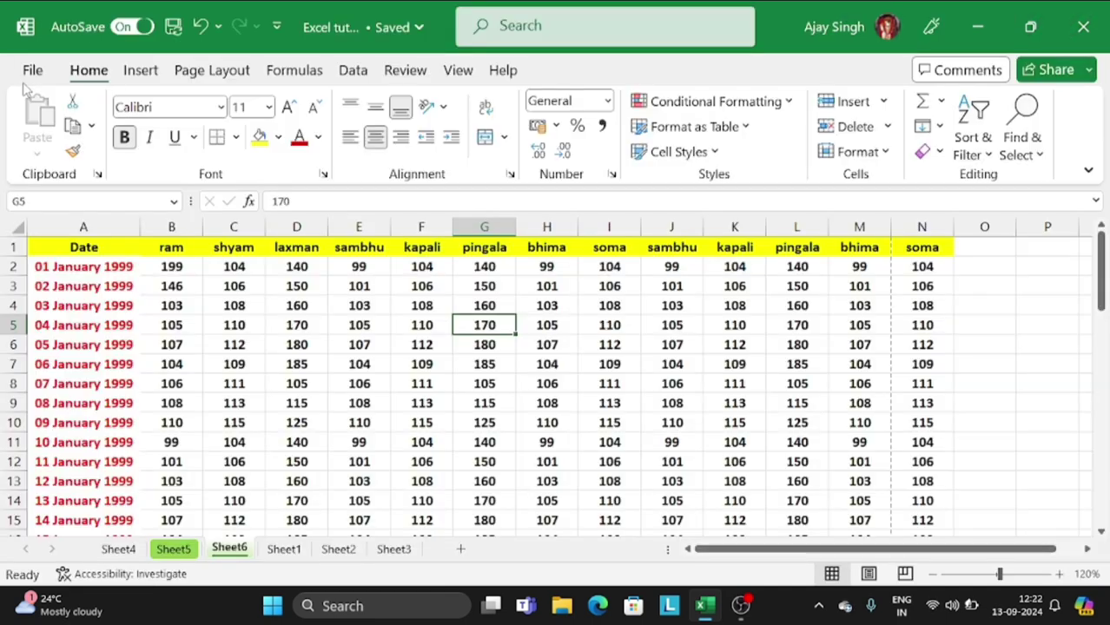
Step: Open Page Setup's margin settings for Sheet2's printout and center the data horizontally on the page
left_click(33, 72)
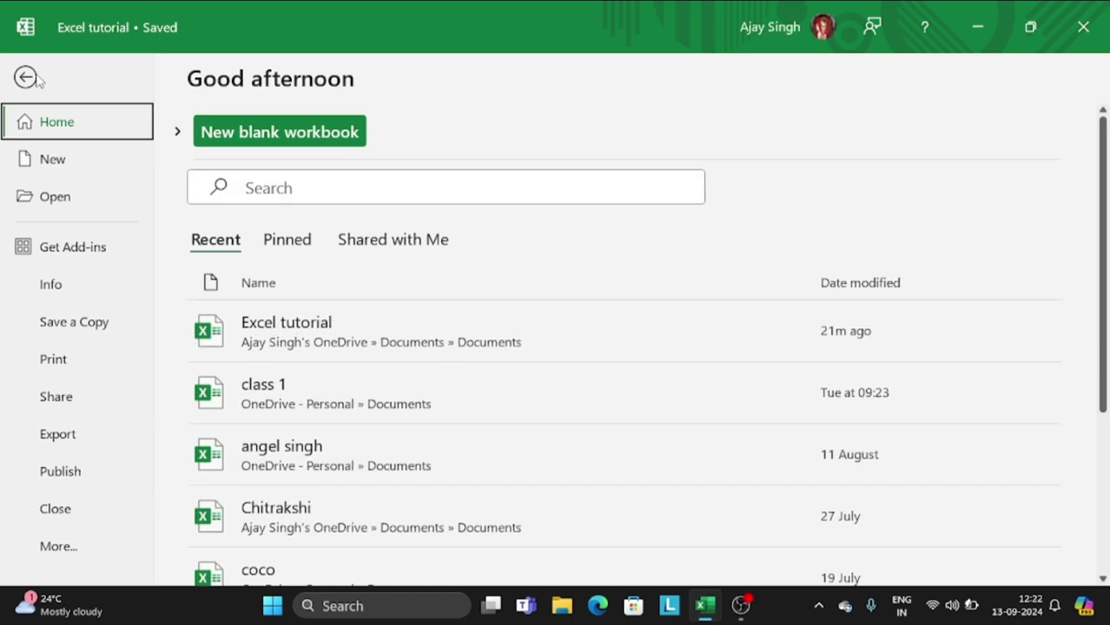
left_click(78, 363)
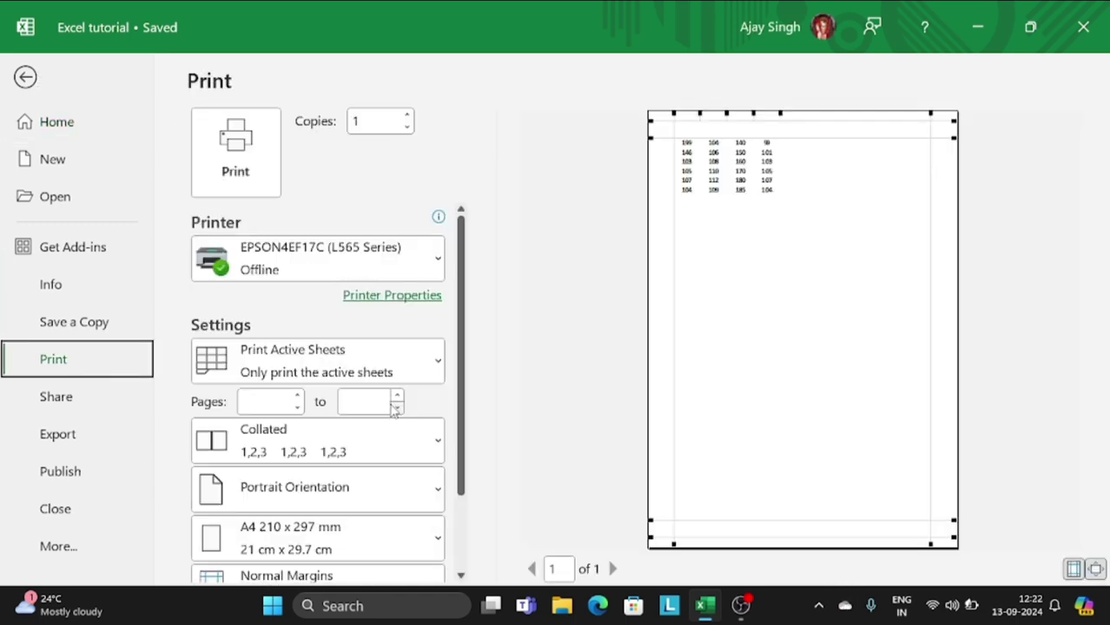
scroll(393, 410, "down", 3)
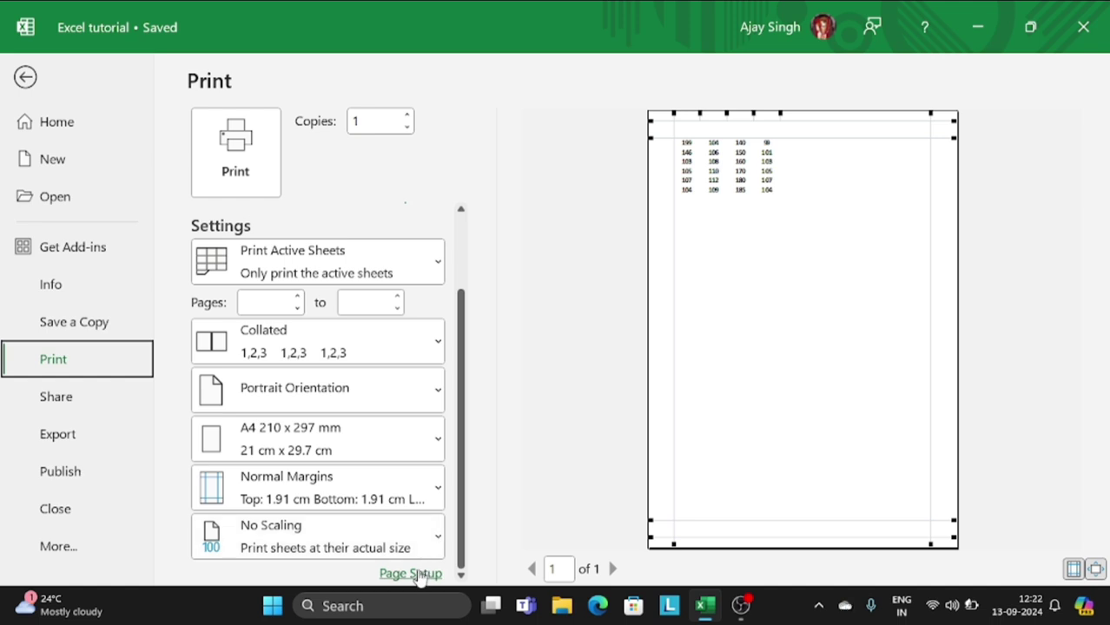
left_click(417, 575)
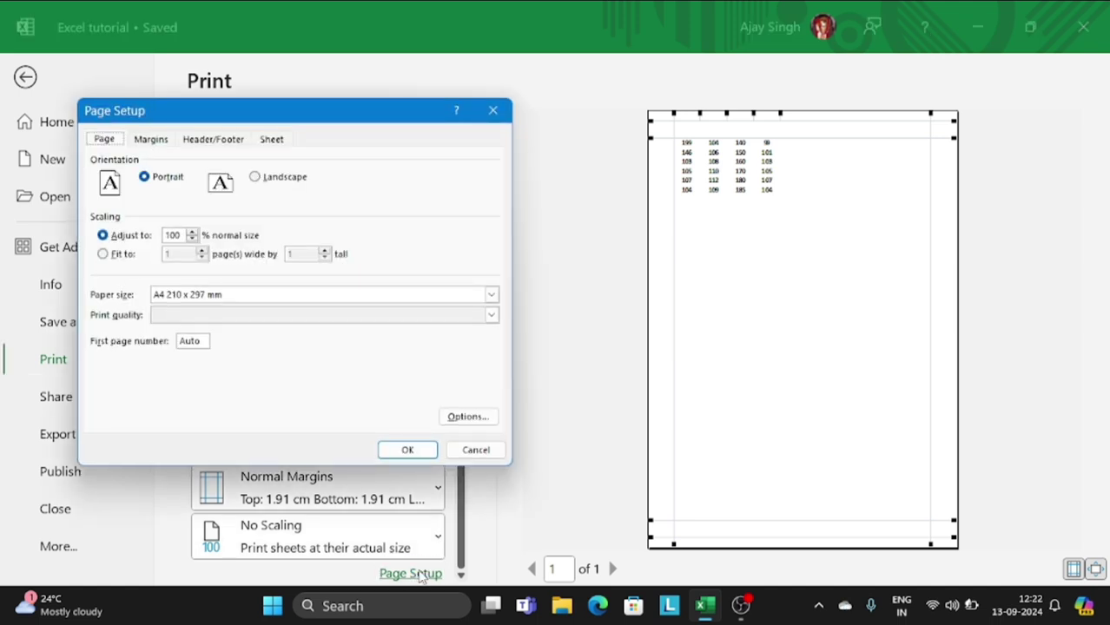
left_click(149, 141)
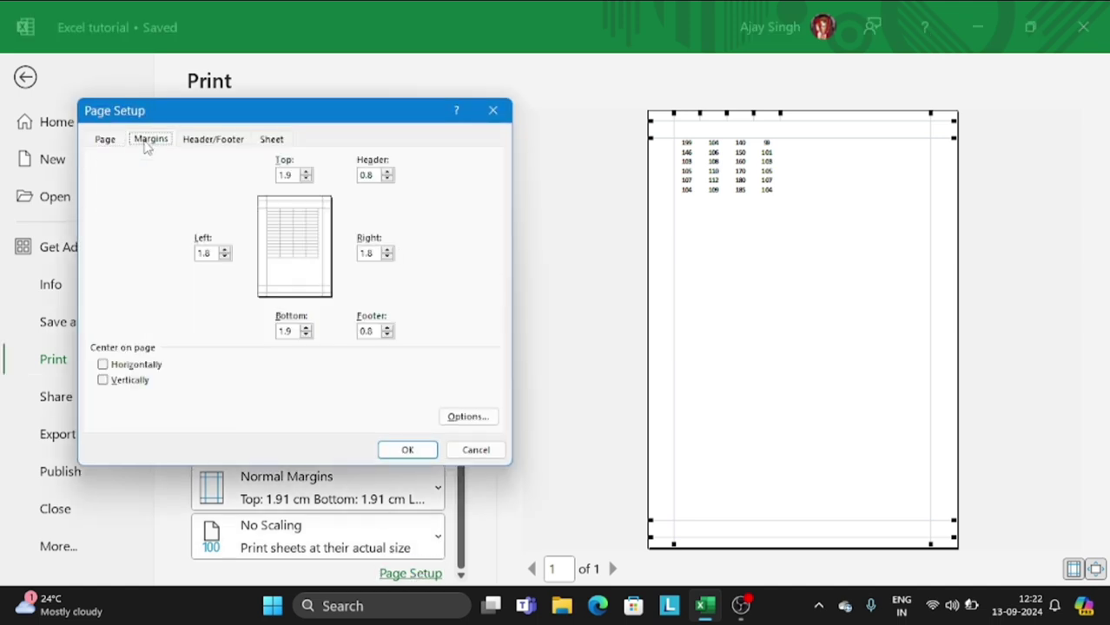
left_click(102, 366)
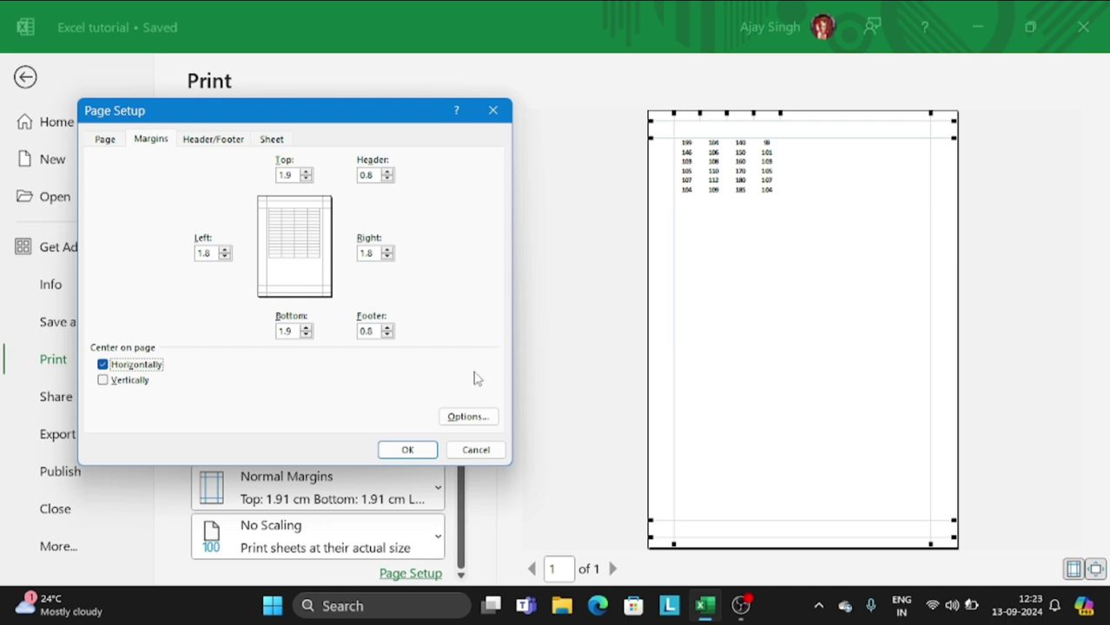
left_click(407, 451)
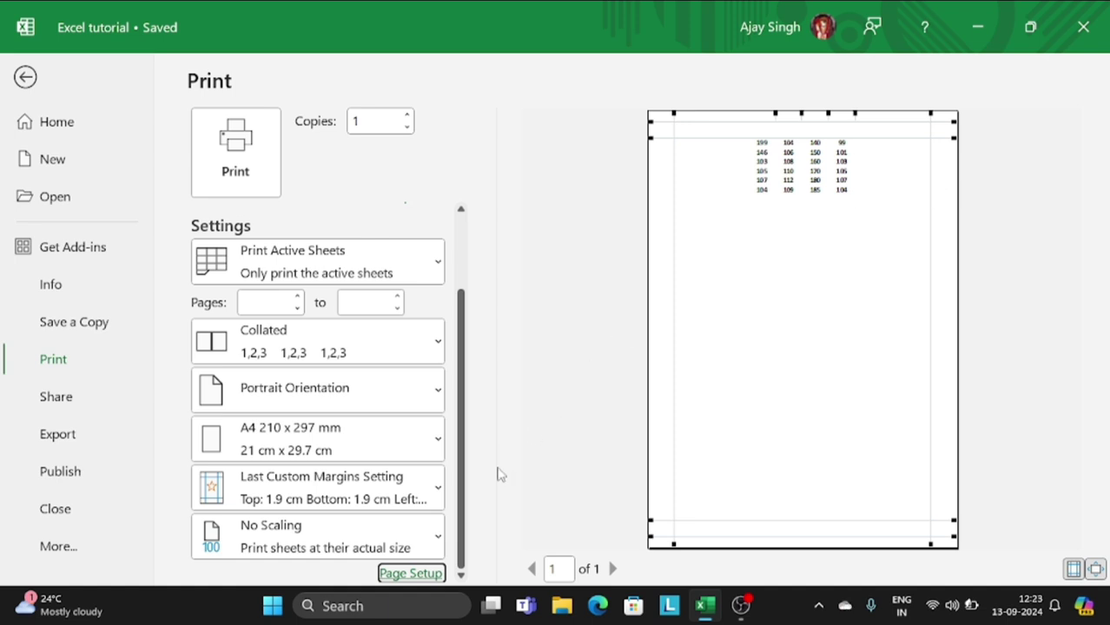
Step: Change the page centering in Page Setup so the data is centered vertically only, with horizontal centering turned off
left_click(413, 575)
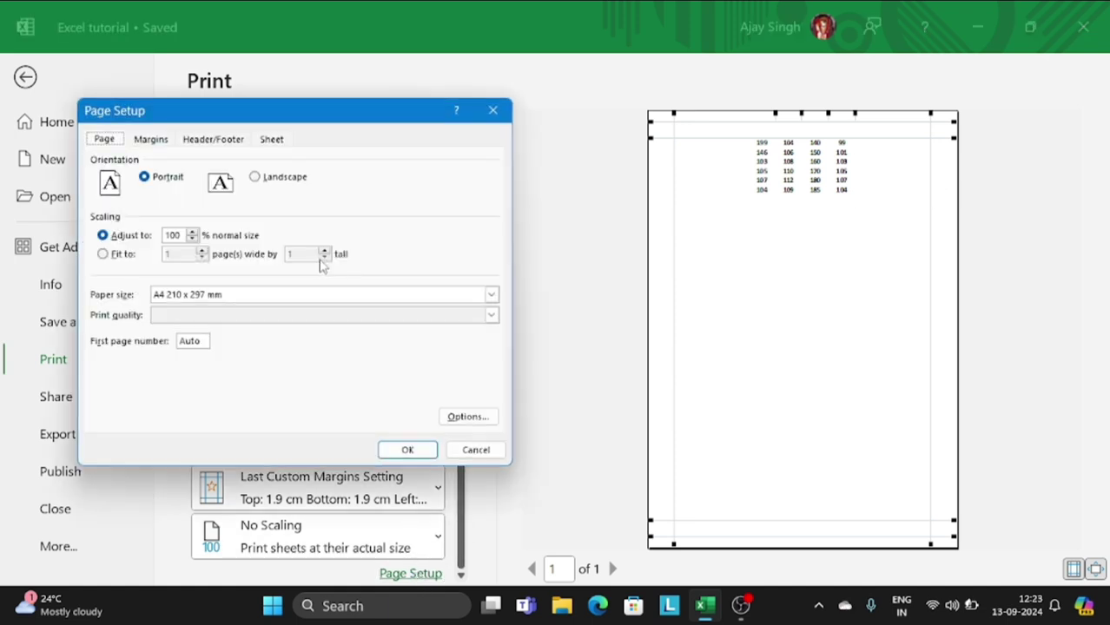
left_click(154, 141)
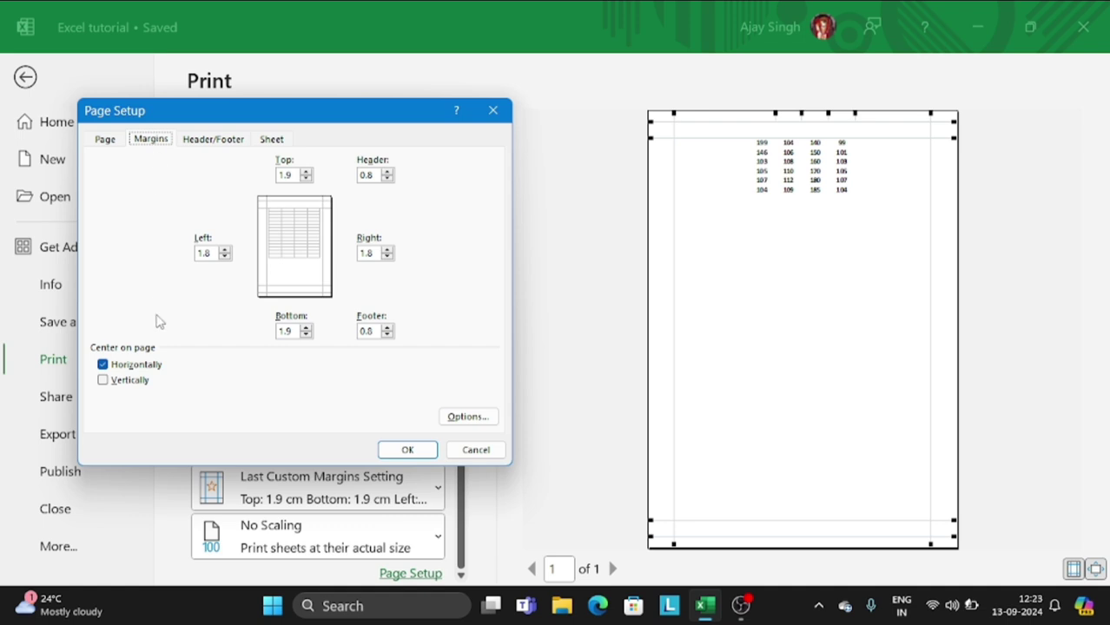
left_click(102, 381)
left_click(103, 366)
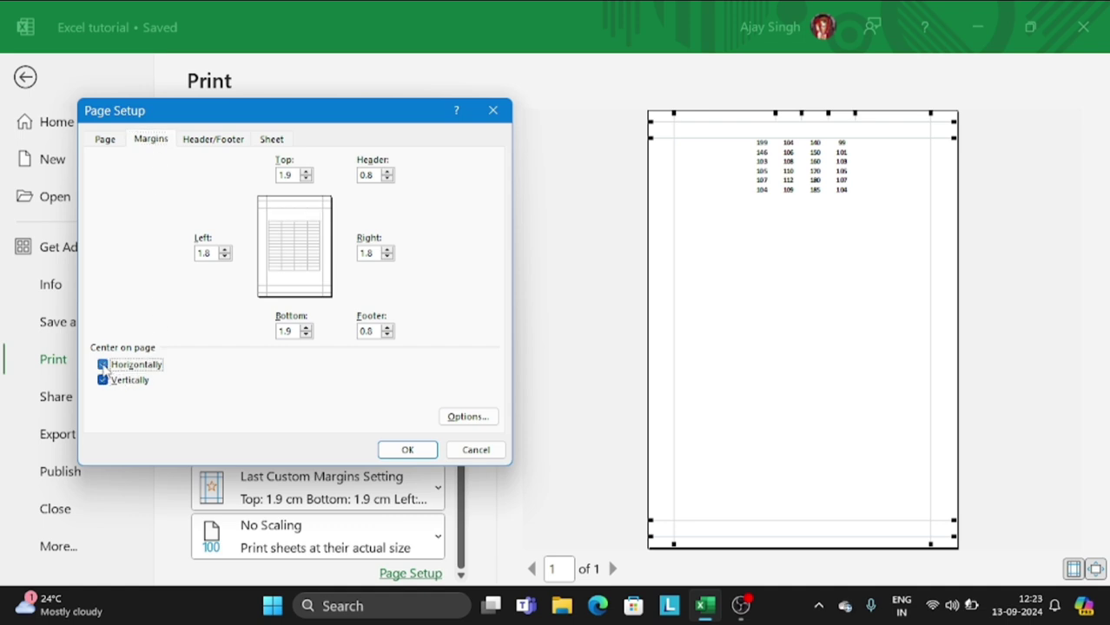
left_click(408, 451)
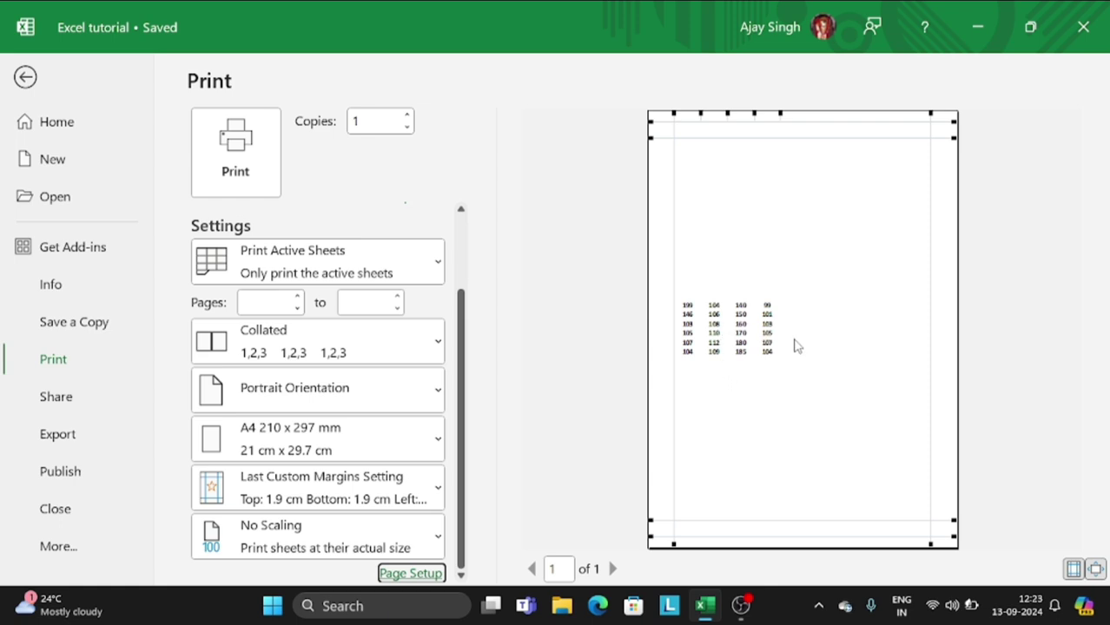
Step: Turn horizontal centering back on in Page Setup's margin settings, keeping vertical centering enabled, and apply it to the printout
left_click(410, 574)
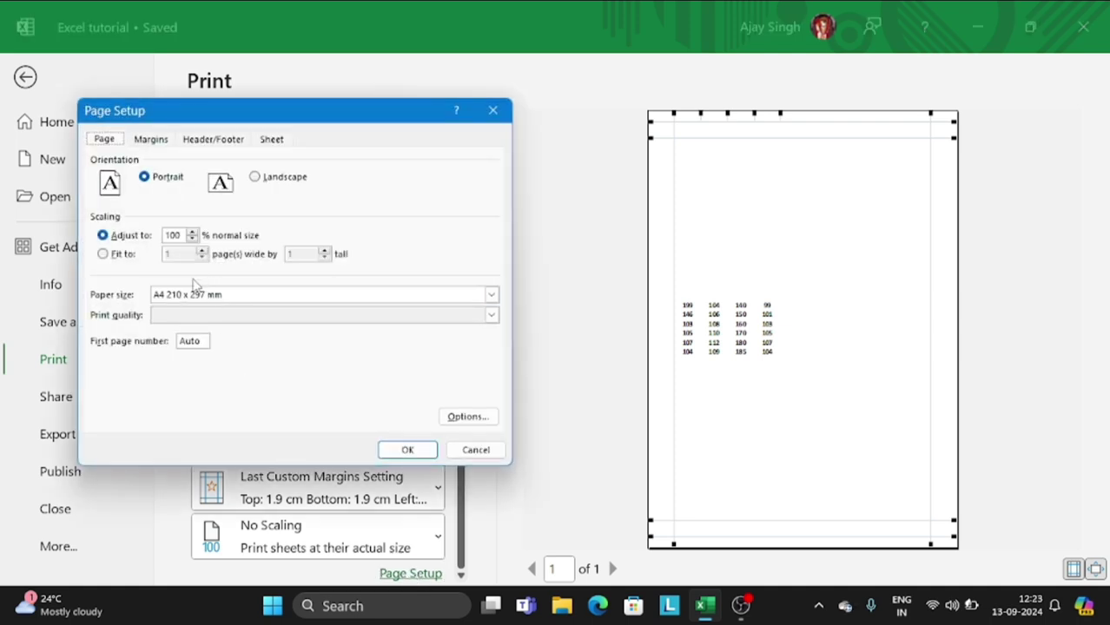
left_click(150, 142)
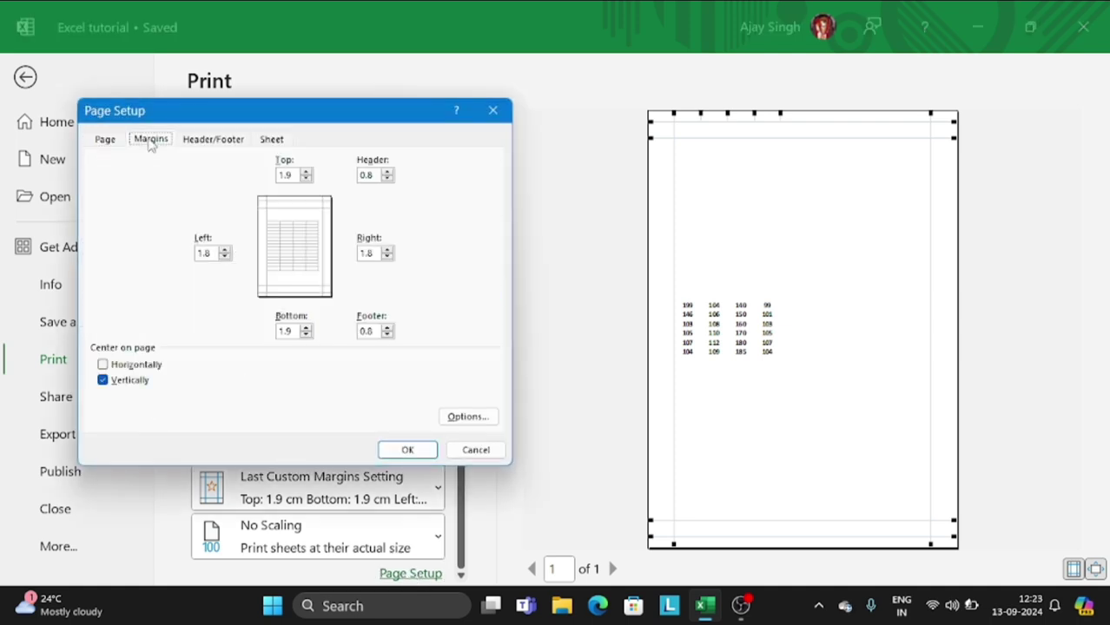
left_click(103, 365)
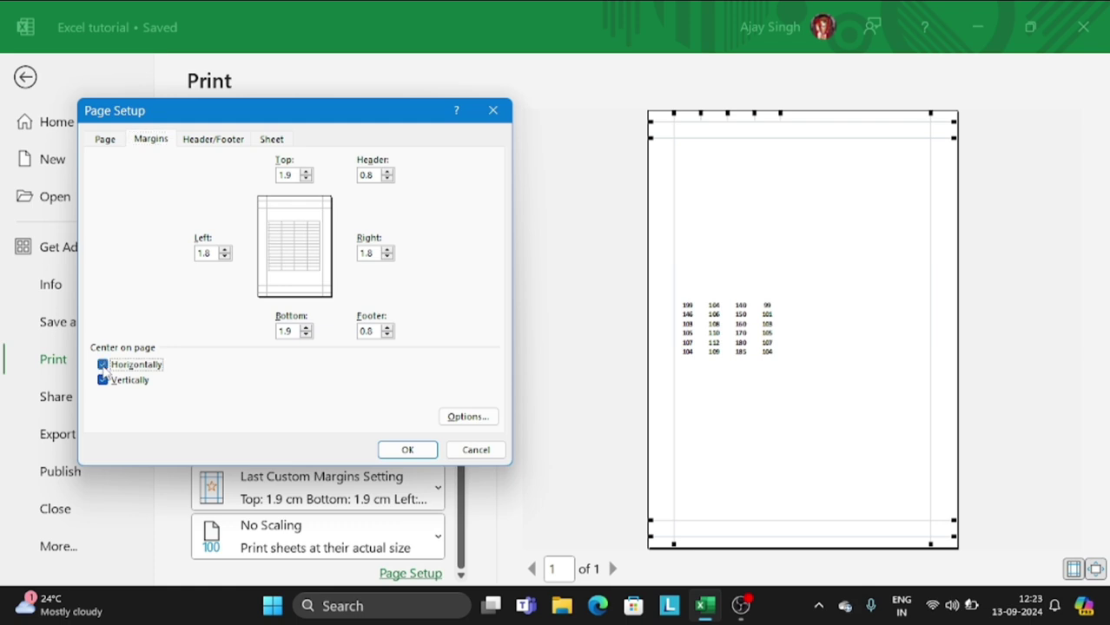
left_click(407, 450)
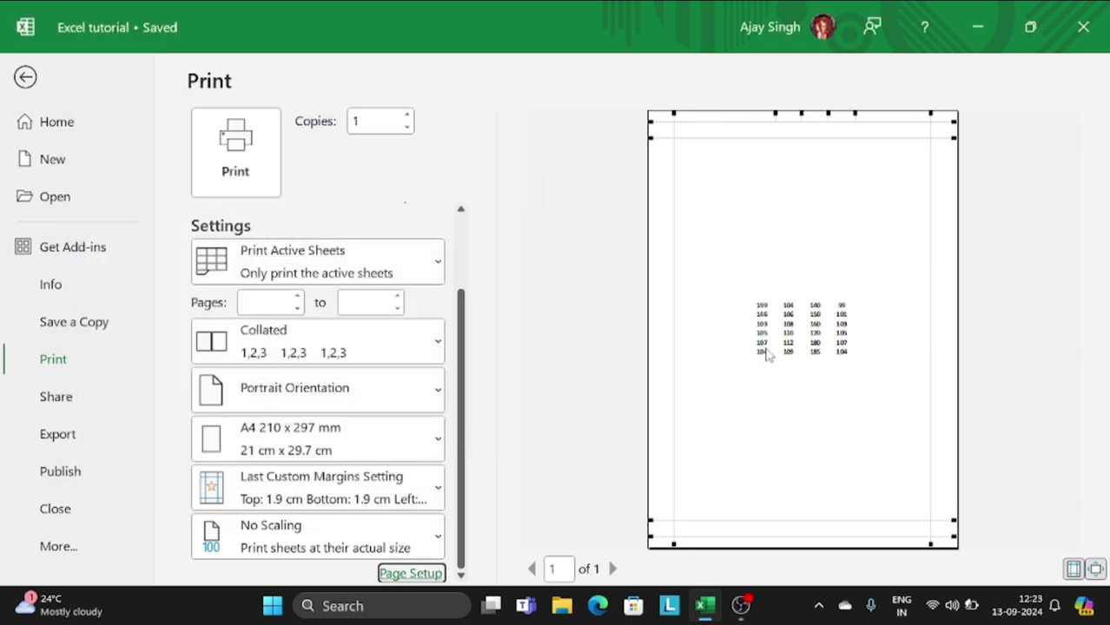